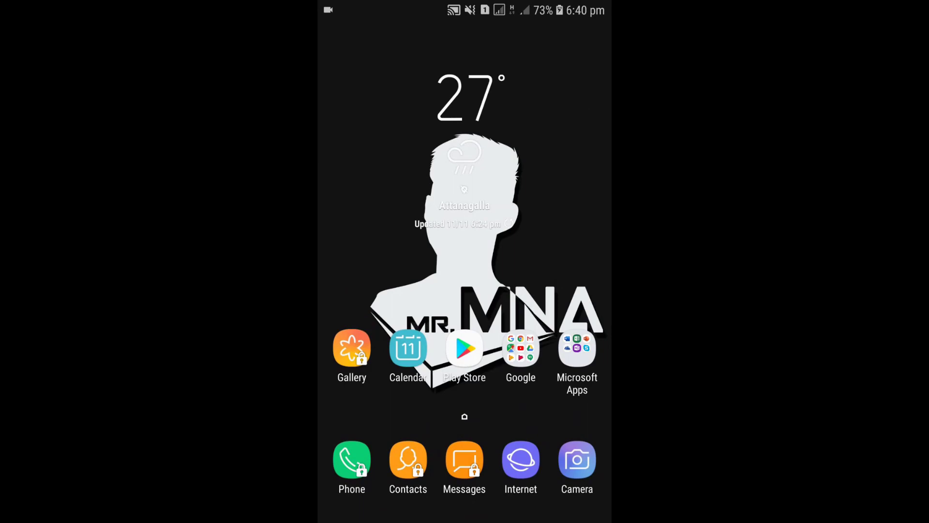
Step: Launch the Play Store and start a search for termux
{"action": "left_click", "coordinate": [521, 348]}
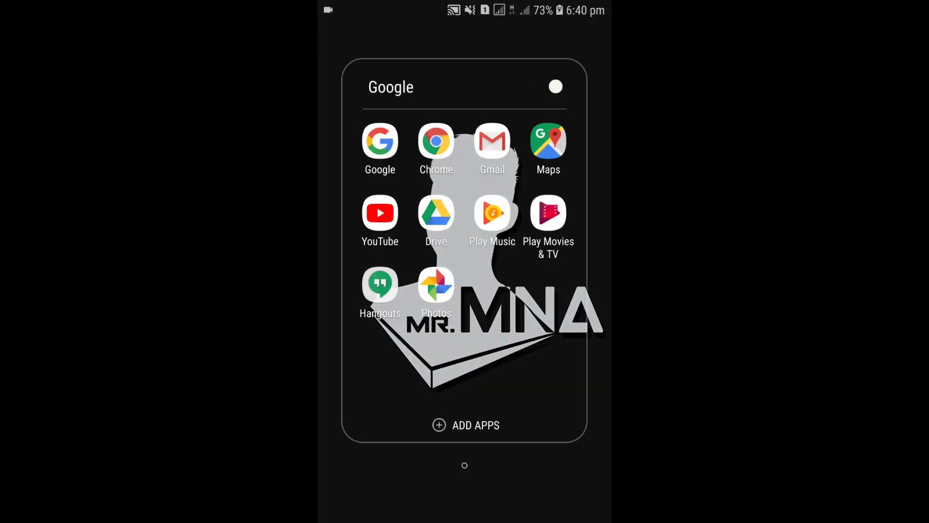
{"action": "key", "text": "Escape"}
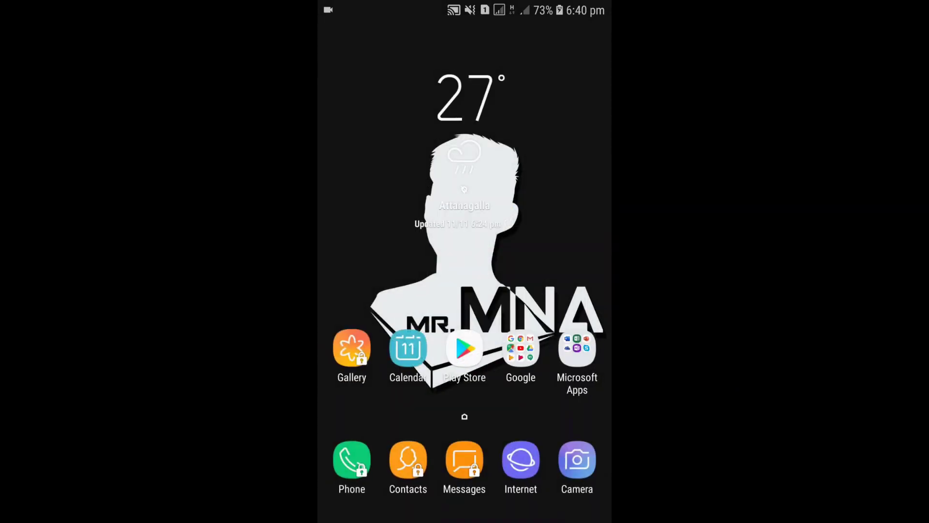
{"action": "left_click", "coordinate": [464, 348]}
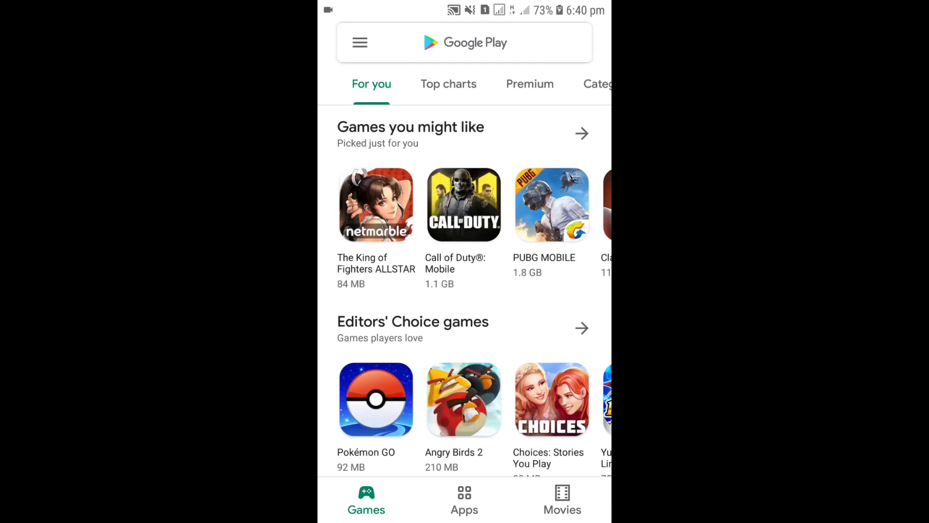
{"action": "left_click", "coordinate": [465, 42]}
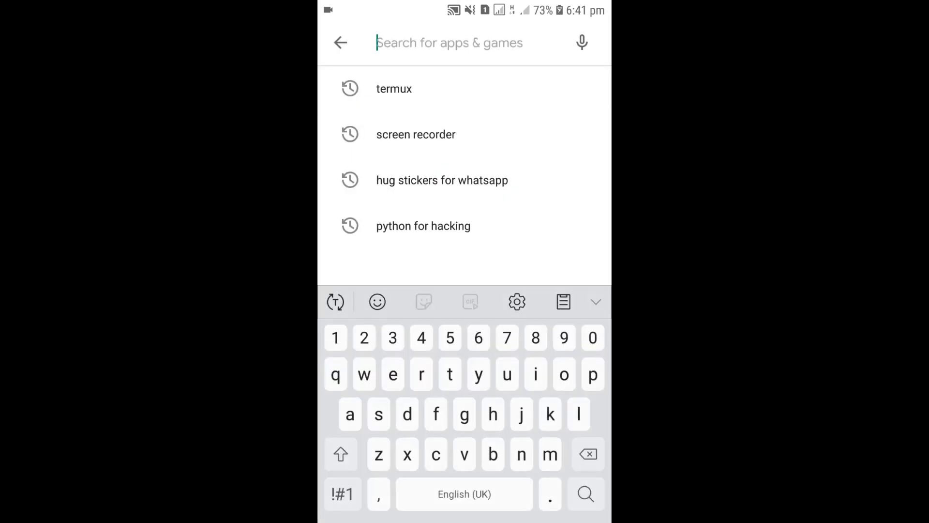
{"action": "type", "text": "term"}
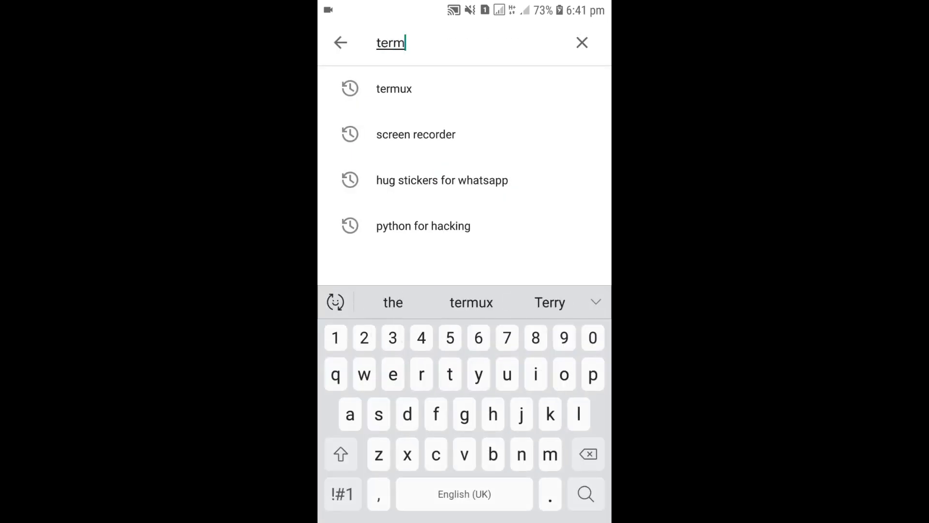
{"action": "type", "text": "ux"}
Step: Install Termux from the search result and open it
{"action": "left_click", "coordinate": [586, 494]}
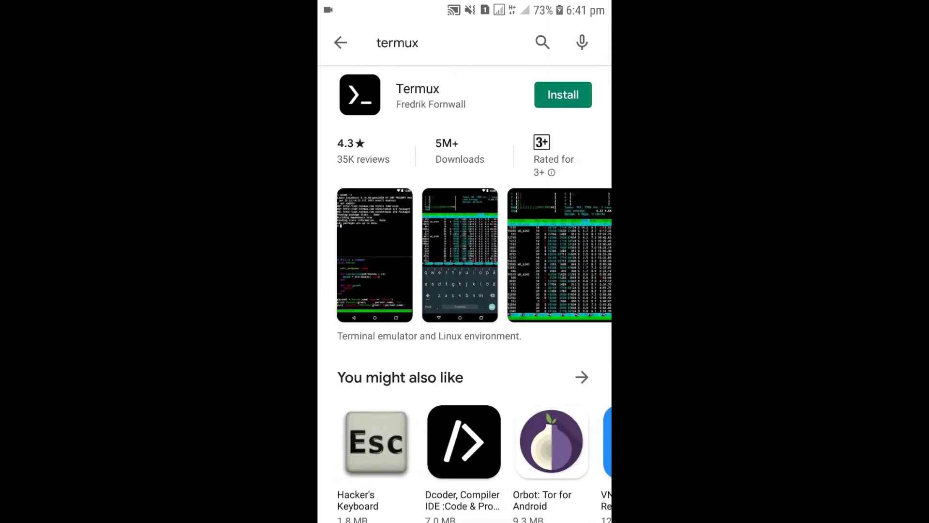
{"action": "left_click", "coordinate": [563, 95]}
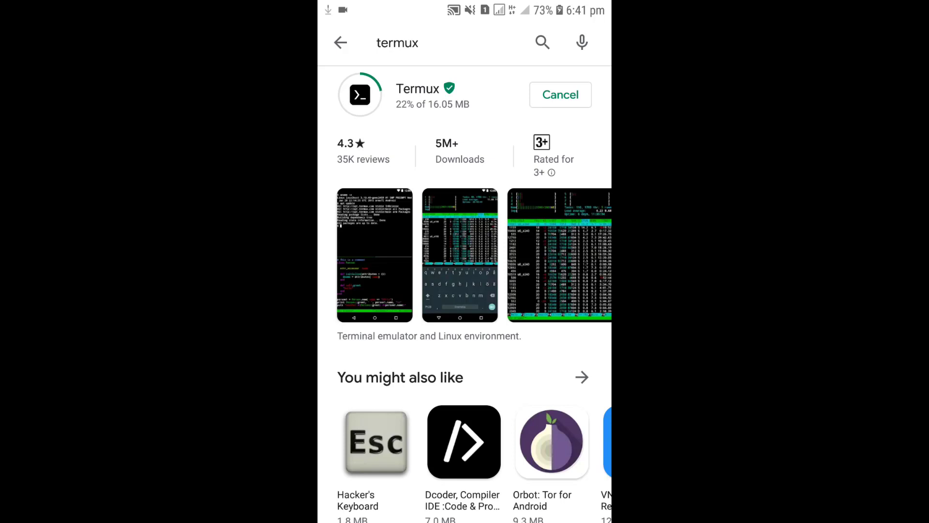
{"action": "left_click_drag", "start_coordinate": [566, 254], "coordinate": [349, 254]}
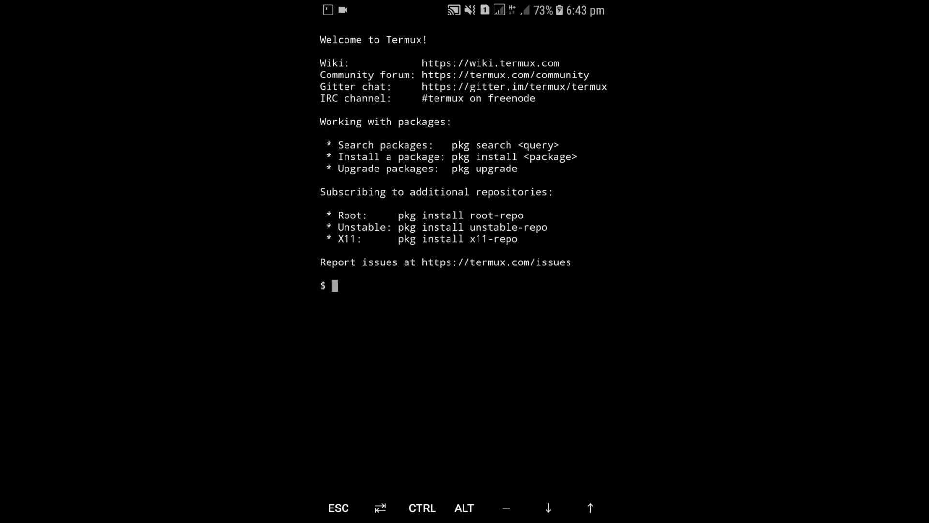
Step: Run pkg update in Termux, fixing a typo, and view the upgrade prompt
{"action": "left_click", "coordinate": [465, 326]}
{"action": "left_click", "coordinate": [465, 326]}
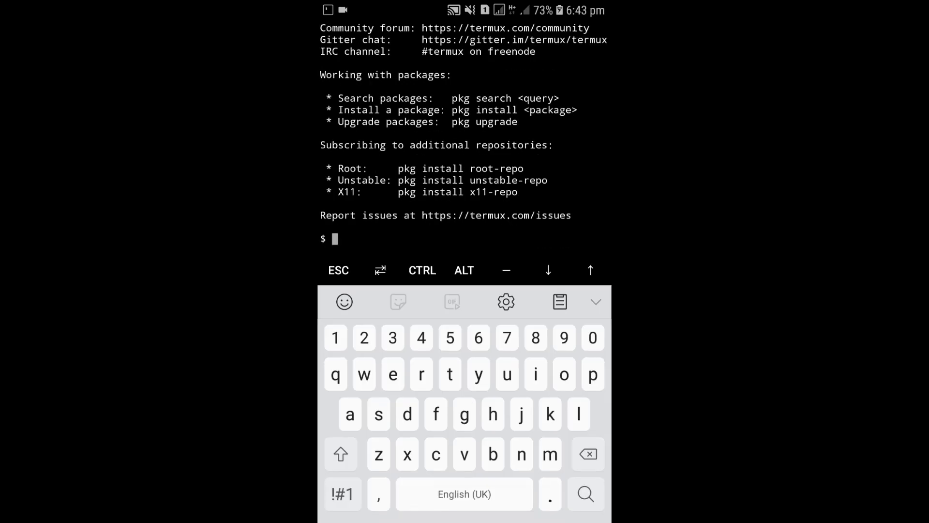
{"action": "left_click", "coordinate": [465, 327]}
{"action": "type", "text": "p"}
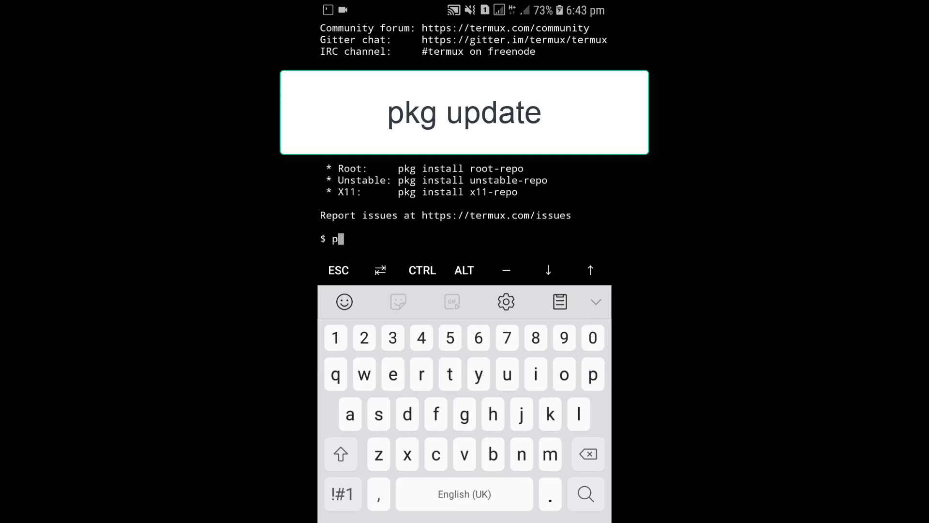
{"action": "type", "text": "kg"}
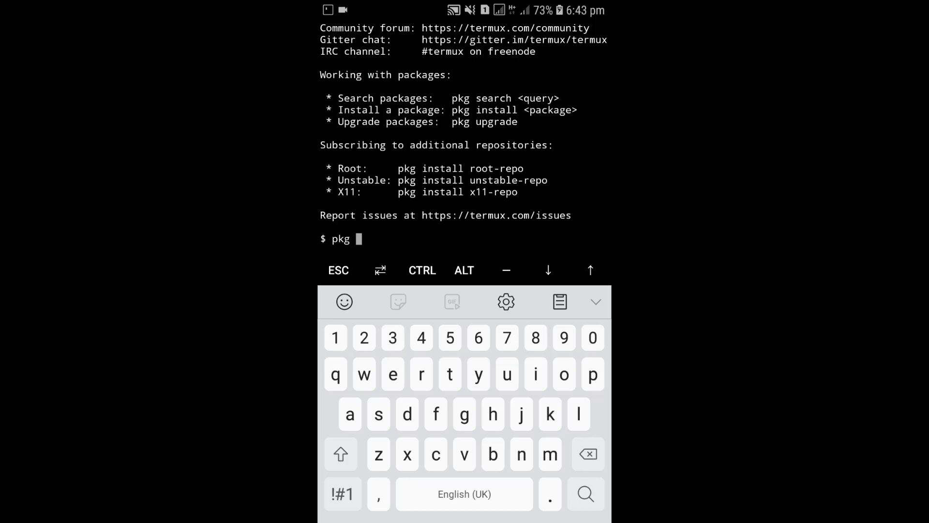
{"action": "type", "text": " updqte"}
{"action": "key", "text": "BackSpace"}
{"action": "key", "text": "BackSpace"}
{"action": "key", "text": "BackSpace"}
{"action": "type", "text": "ate"}
{"action": "key", "text": "Escape"}
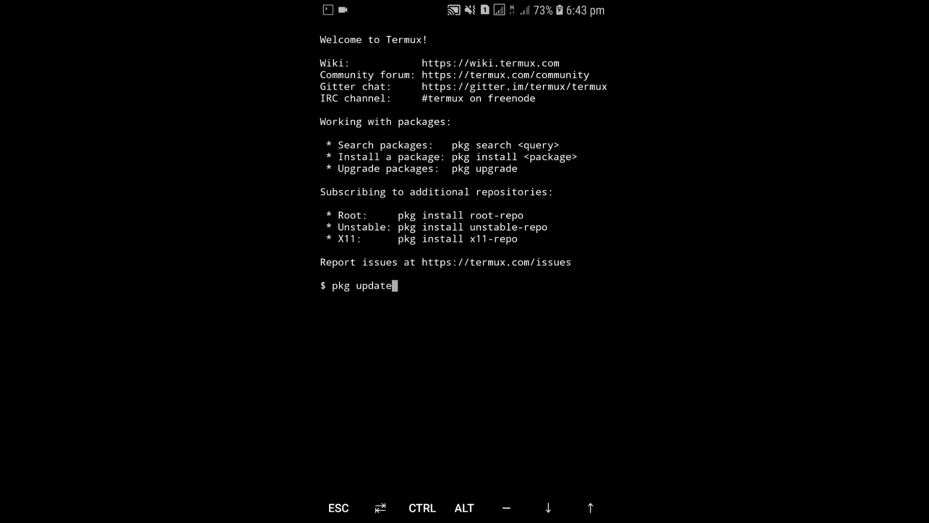
{"action": "left_click", "coordinate": [465, 364]}
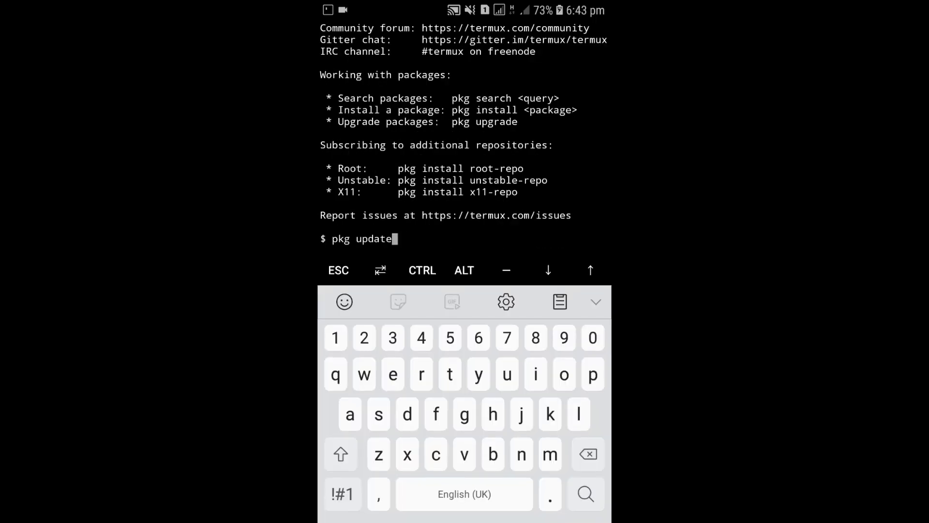
{"action": "left_click", "coordinate": [586, 494]}
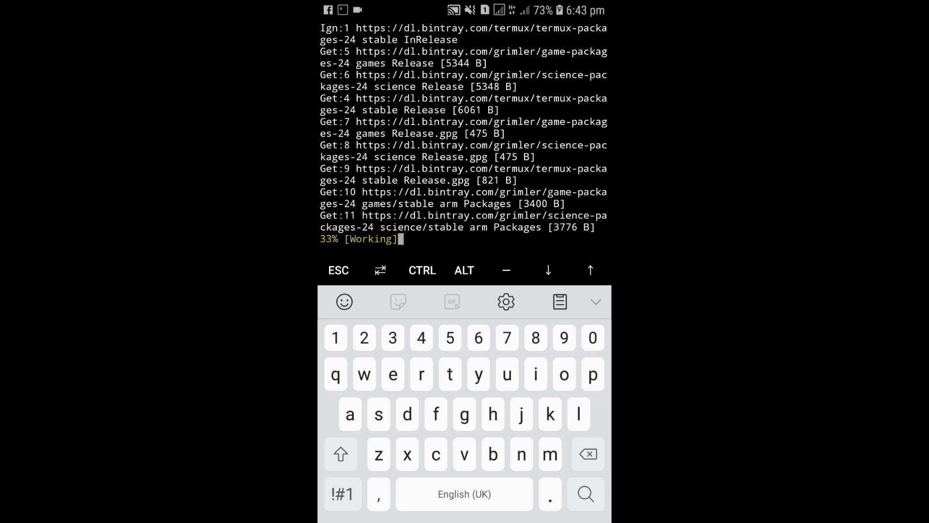
{"action": "left_click", "coordinate": [596, 301]}
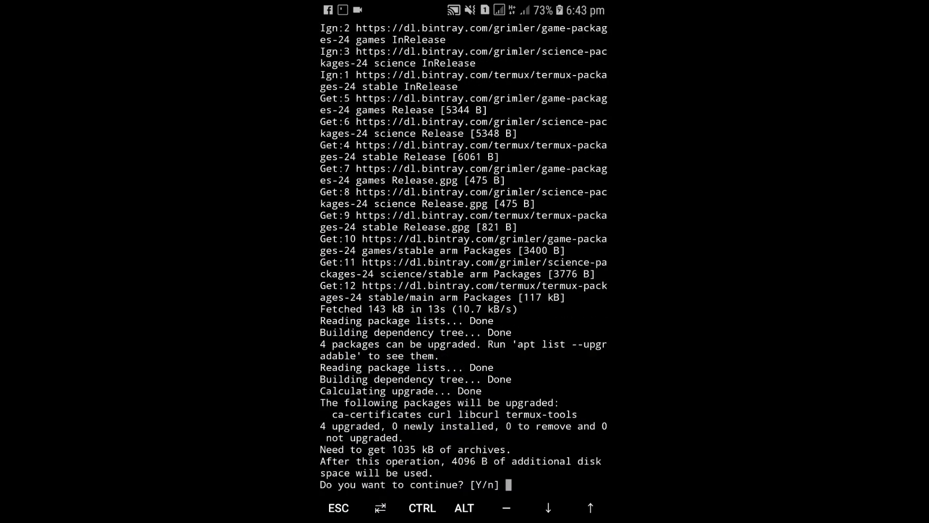
Step: Answer y at the [Y/n] prompt to upgrade ca-certificates, curl, libcurl and termux-tools
{"action": "key", "text": "Down"}
{"action": "left_click", "coordinate": [465, 291]}
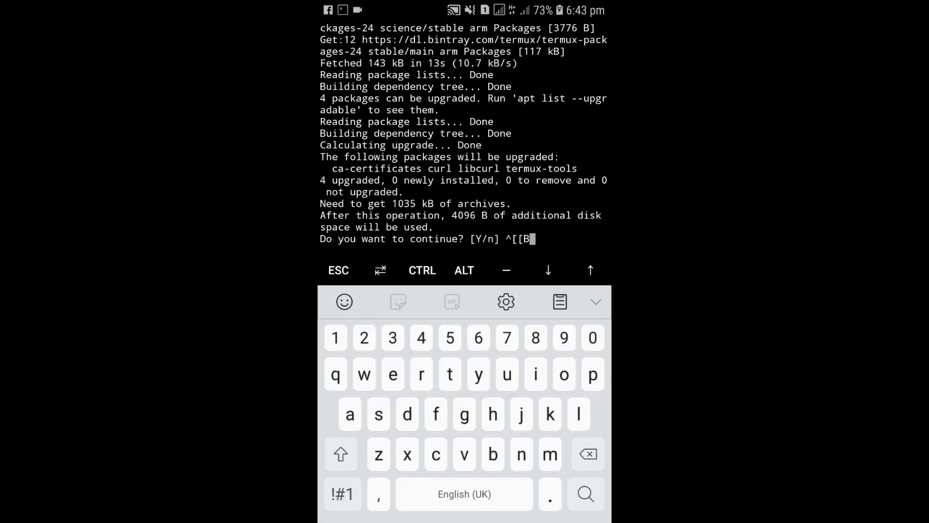
{"action": "key", "text": "BackSpace"}
{"action": "key", "text": "BackSpace"}
{"action": "key", "text": "BackSpace"}
{"action": "key", "text": "BackSpace"}
{"action": "type", "text": "y"}
{"action": "key", "text": "Return"}
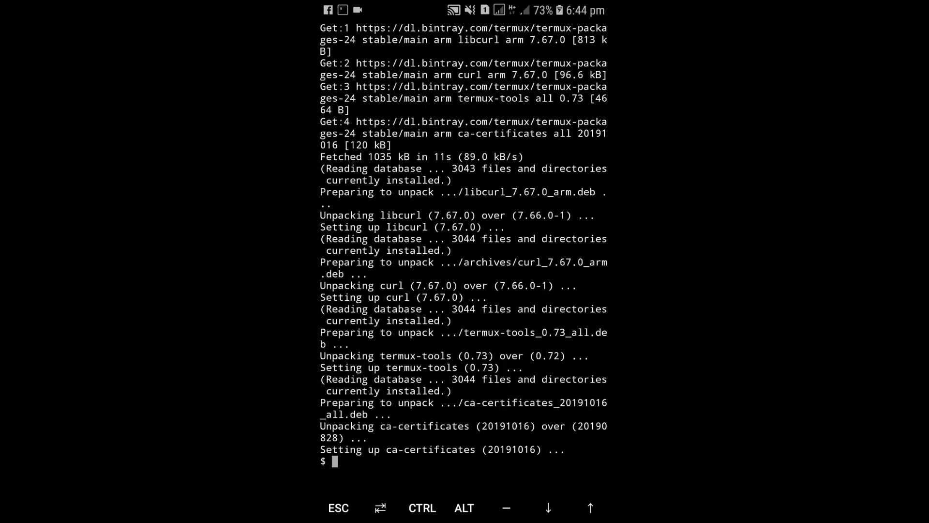
Step: Clear the screen, run pkg upgrade (all up to date), then clear again
{"action": "left_click", "coordinate": [465, 291]}
{"action": "type", "text": "clea"}
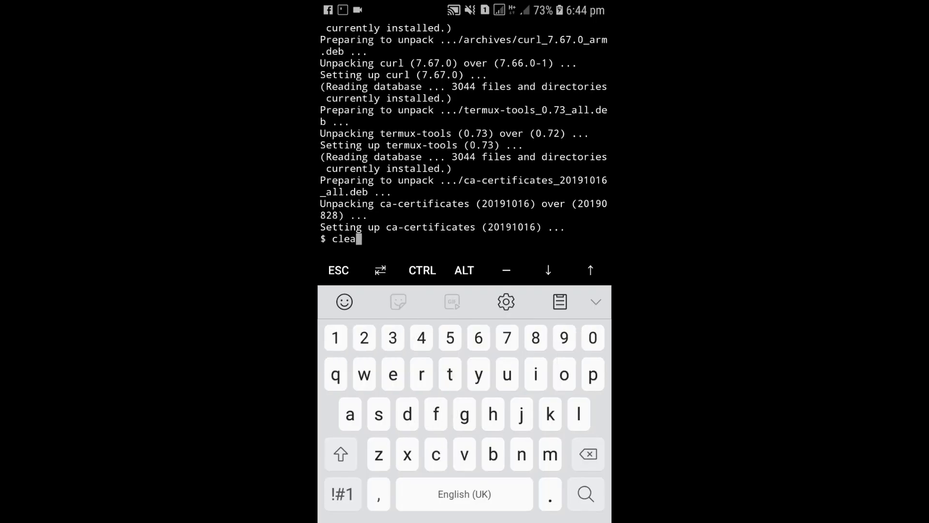
{"action": "type", "text": "r"}
{"action": "key", "text": "Return"}
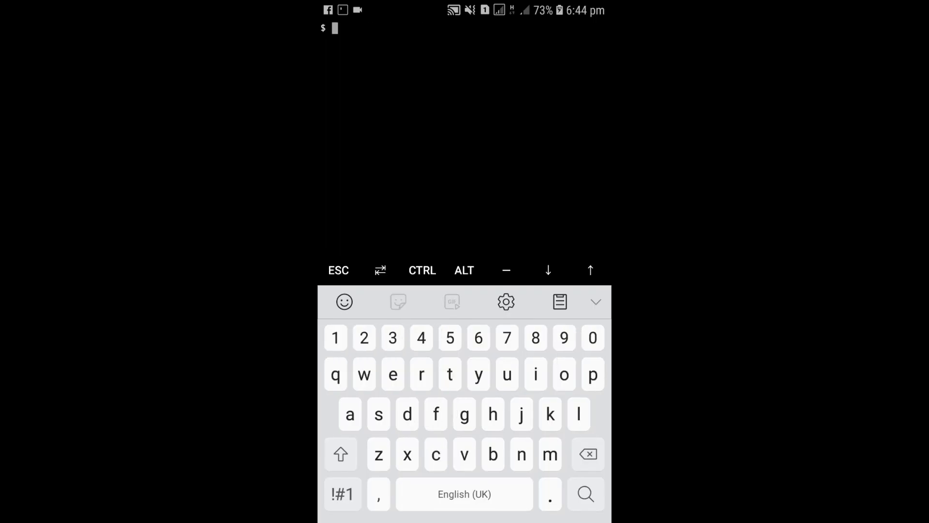
{"action": "type", "text": "p"}
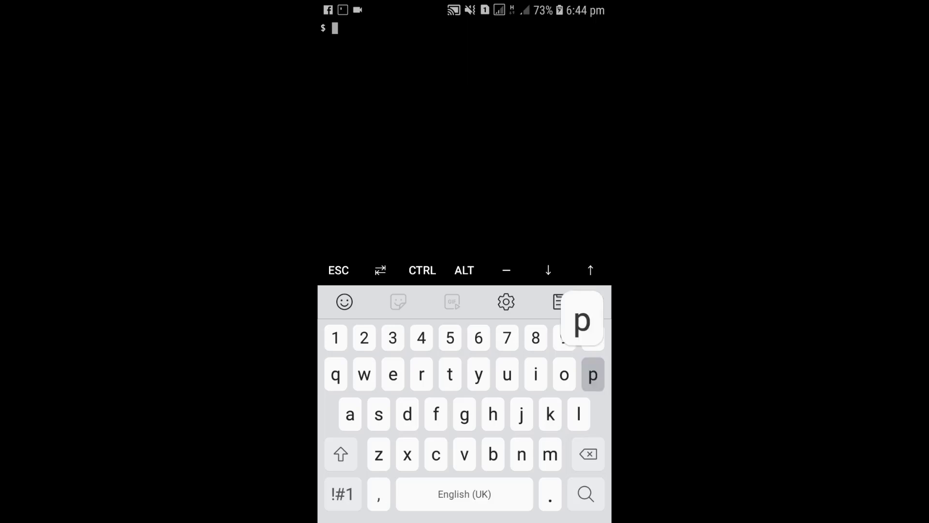
{"action": "type", "text": "g"}
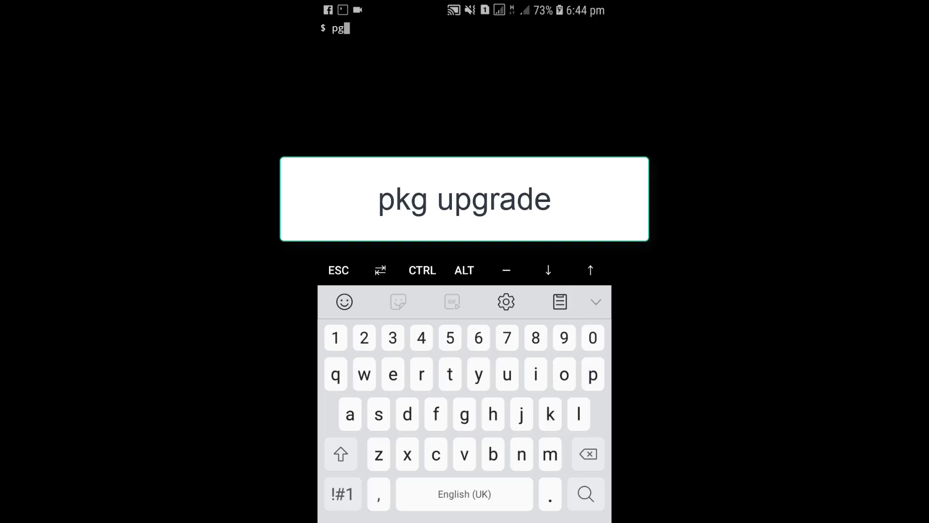
{"action": "key", "text": "BackSpace"}
{"action": "type", "text": "kg u"}
{"action": "type", "text": "pgar"}
{"action": "key", "text": "BackSpace"}
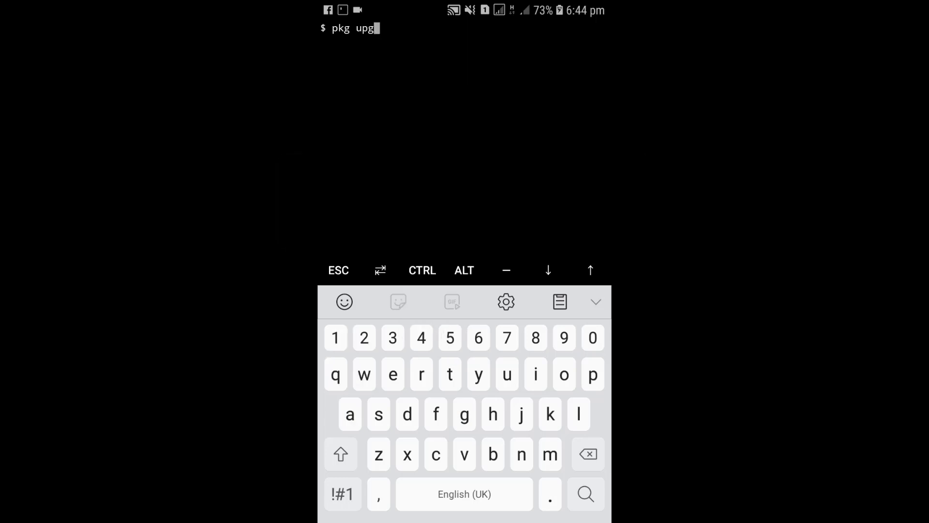
{"action": "type", "text": "rade"}
{"action": "key", "text": "Return"}
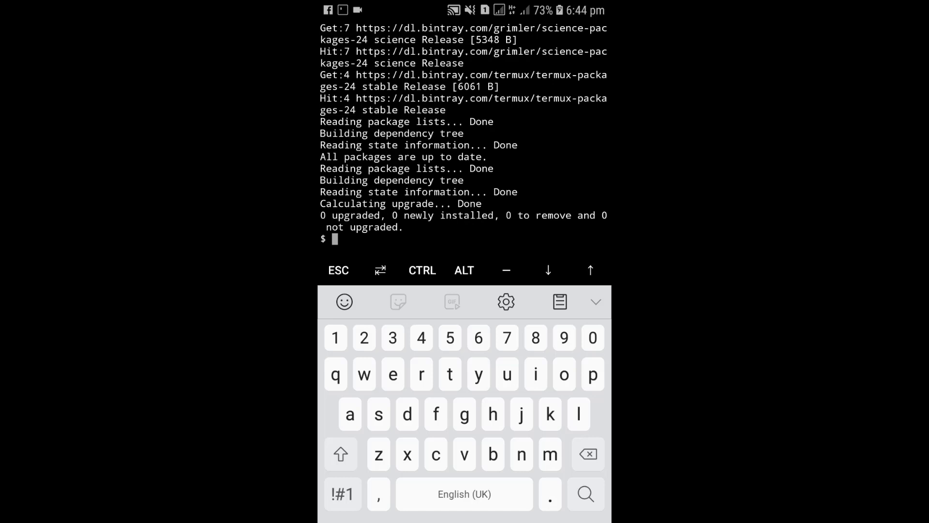
{"action": "type", "text": "clear"}
{"action": "key", "text": "Return"}
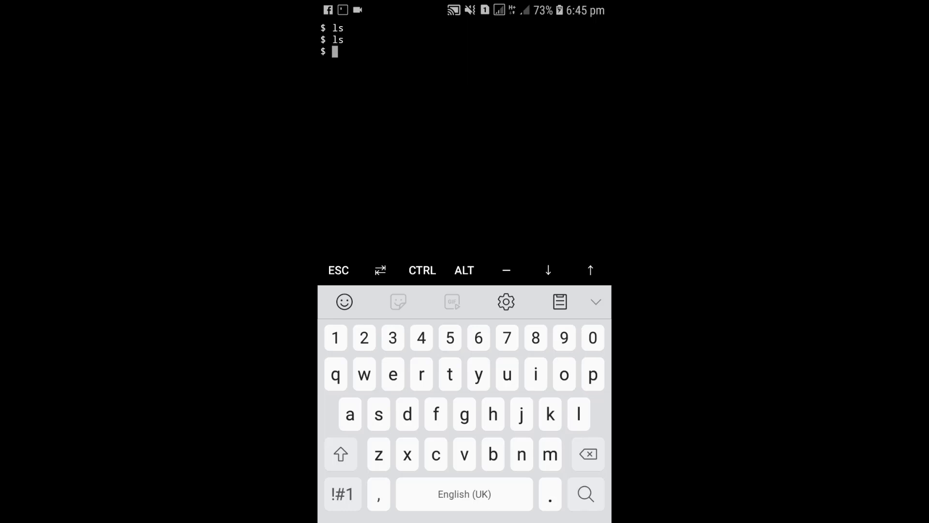
{"action": "type", "text": "clear"}
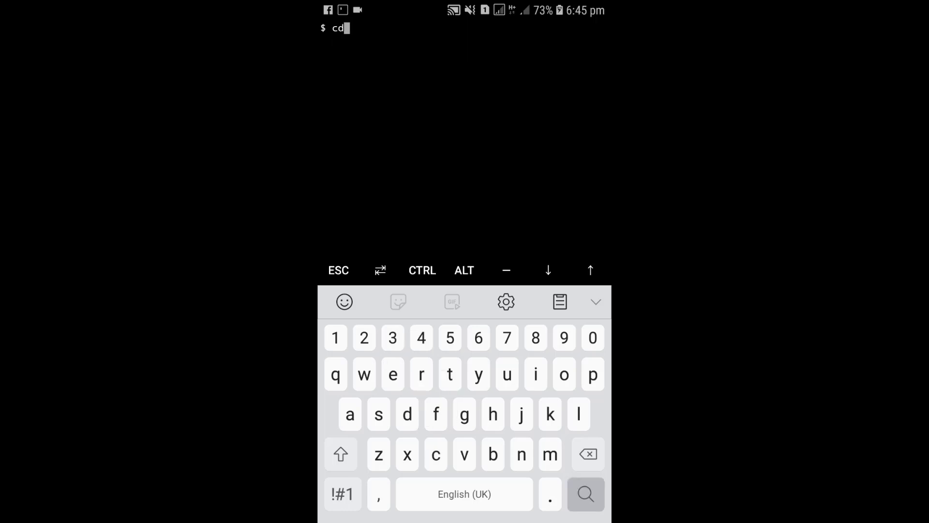
Step: Run cd and cd storage, which reports no such directory, then clear the screen
{"action": "key", "text": "Return"}
{"action": "type", "text": "cd storage"}
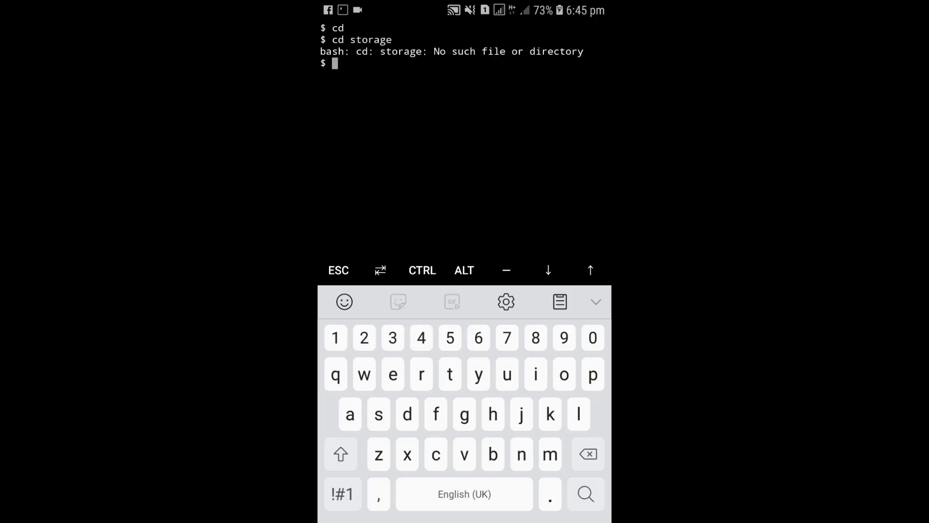
{"action": "type", "text": "v"}
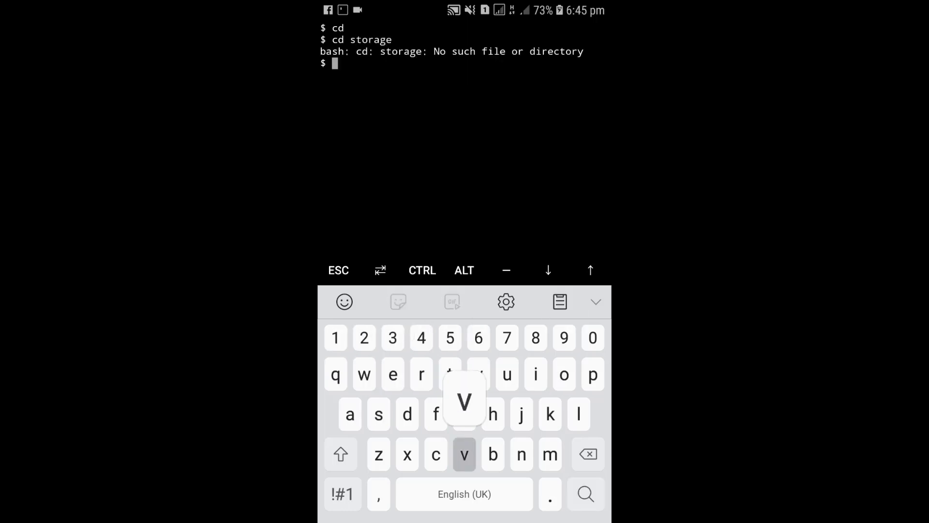
{"action": "type", "text": "lear"}
{"action": "key", "text": "Return"}
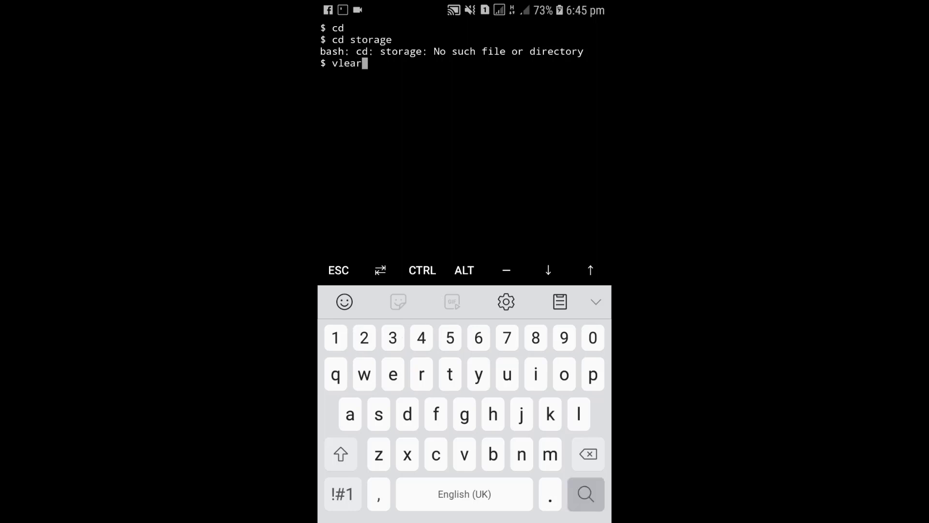
{"action": "type", "text": "clear"}
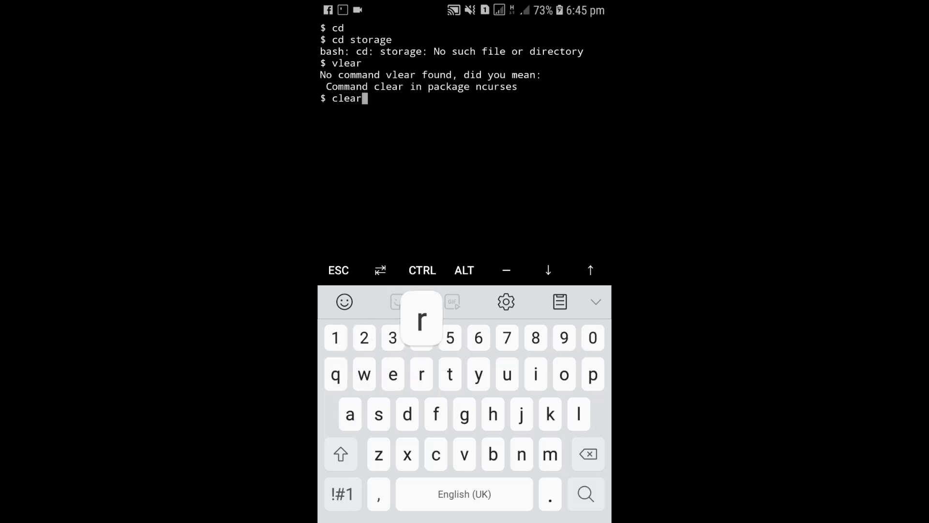
{"action": "key", "text": "Return"}
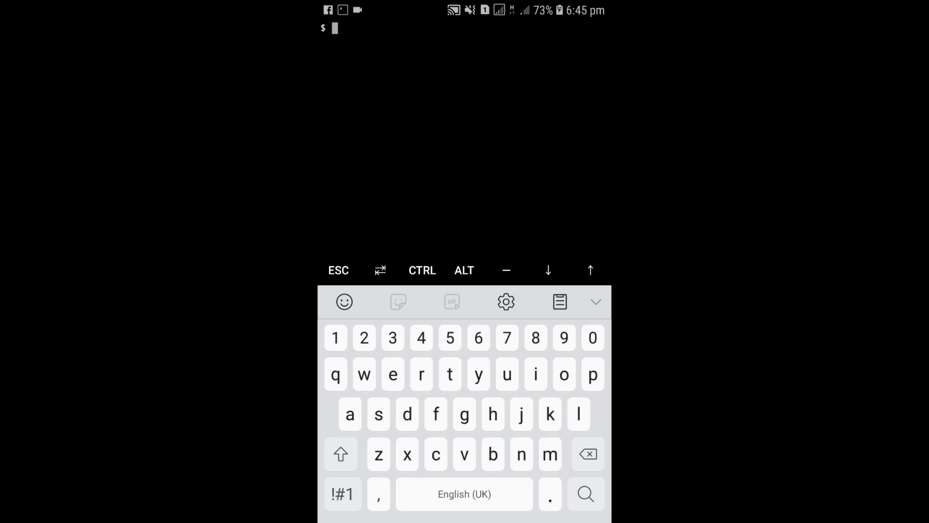
{"action": "type", "text": "t"}
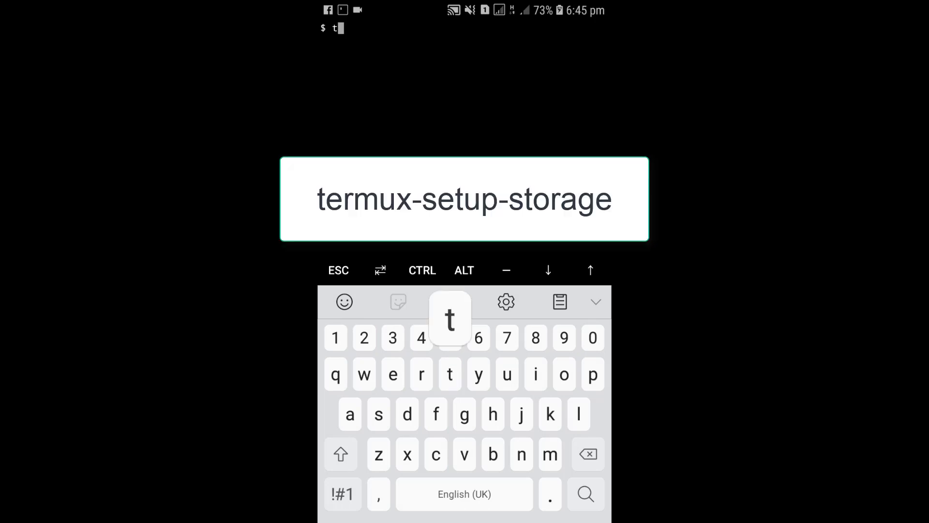
{"action": "type", "text": "ermu"}
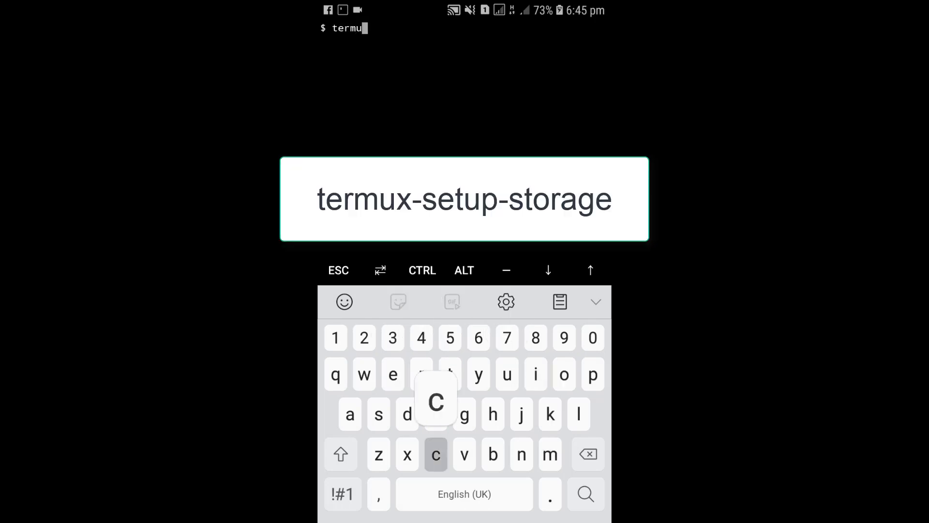
{"action": "type", "text": "c"}
Step: Start entering termux-setup-storage, correcting a mistyped letter
{"action": "key", "text": "BackSpace"}
{"action": "type", "text": "x"}
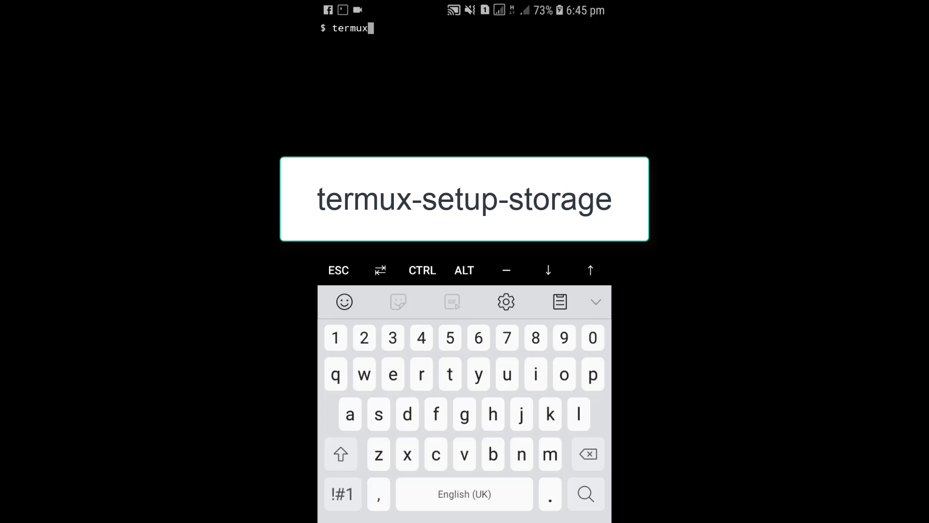
{"action": "type", "text": "-setup-storage"}
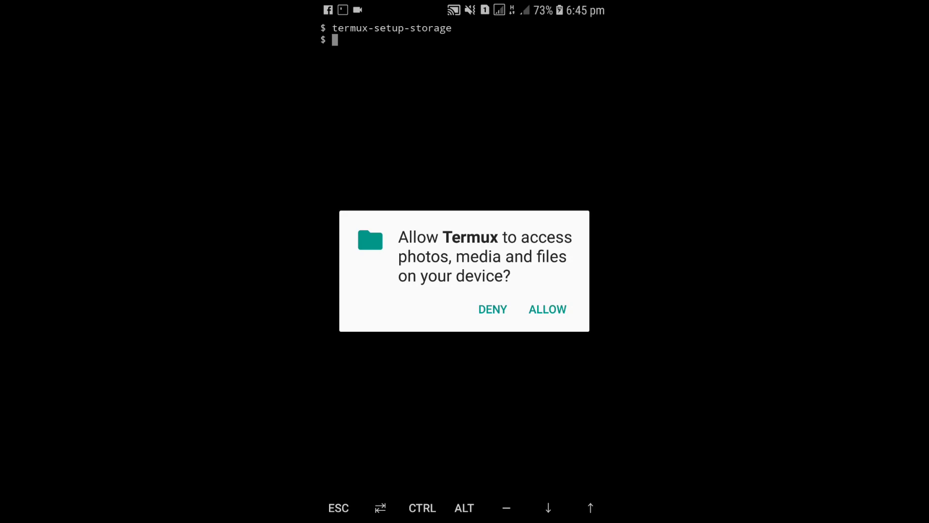
Step: Allow file access, then enter storage and downloads, listing each with ls
{"action": "left_click", "coordinate": [548, 309]}
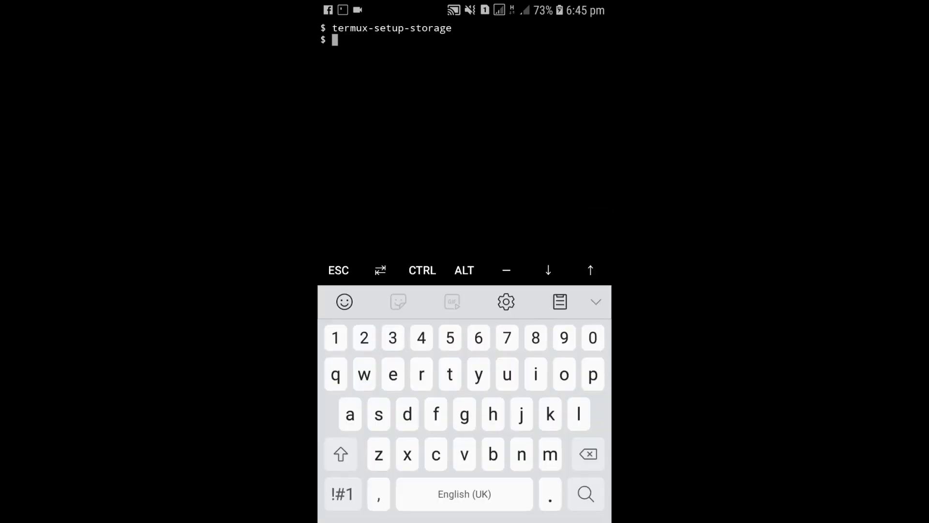
{"action": "type", "text": "cd st"}
{"action": "type", "text": "orage"}
{"action": "left_click", "coordinate": [586, 494]}
{"action": "type", "text": "l"}
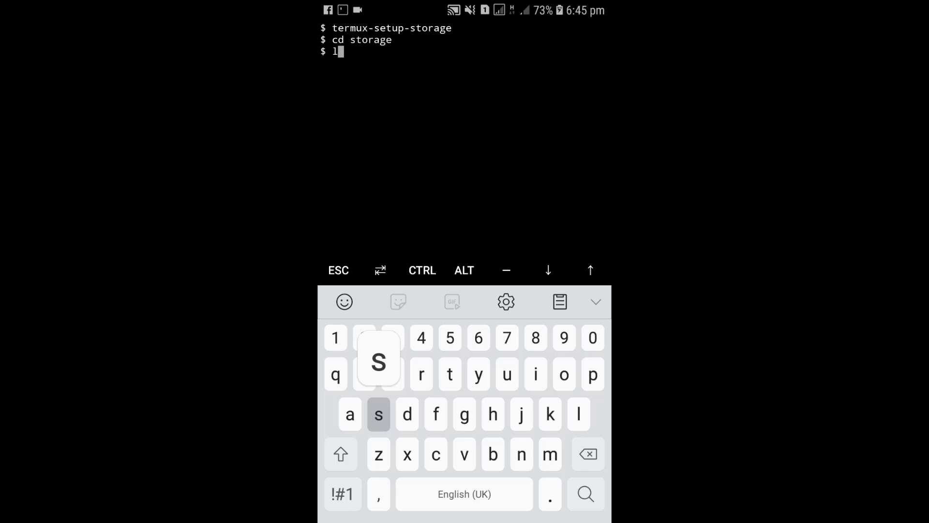
{"action": "type", "text": "s"}
{"action": "key", "text": "Return"}
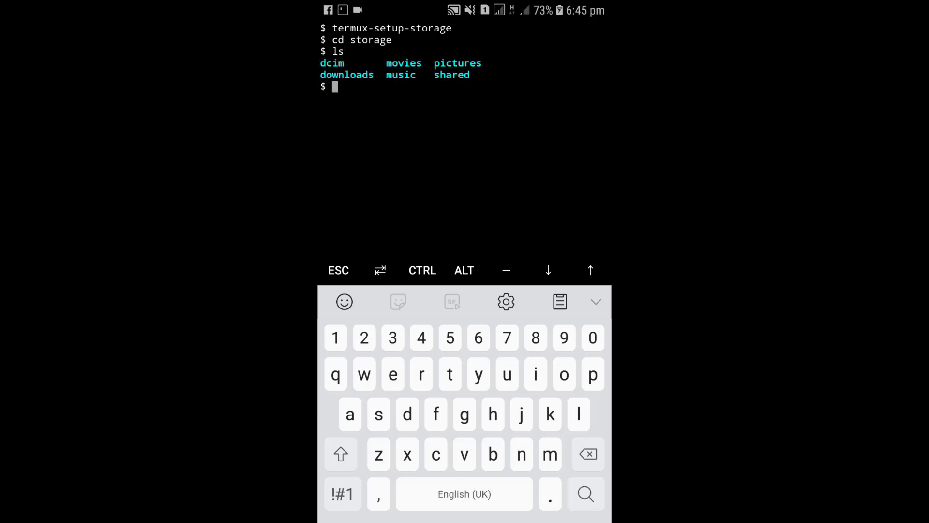
{"action": "type", "text": "cd "}
{"action": "type", "text": "downloads"}
{"action": "key", "text": "Return"}
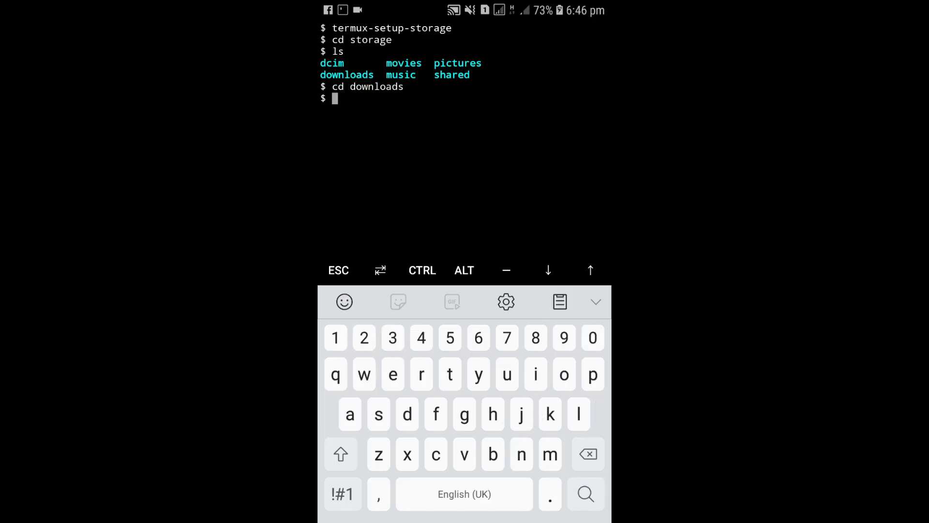
{"action": "type", "text": "ls"}
{"action": "key", "text": "Return"}
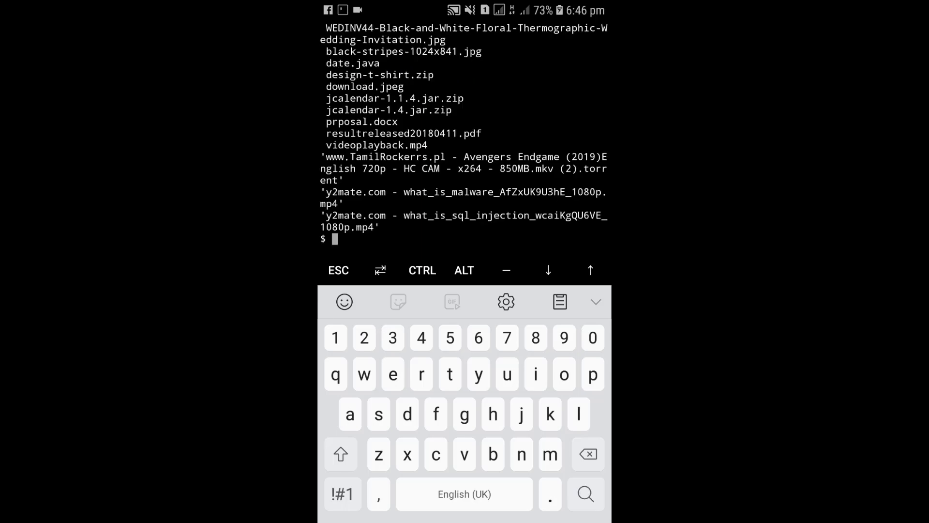
{"action": "scroll", "coordinate": [465, 137], "scroll_direction": "up", "scroll_amount": 8}
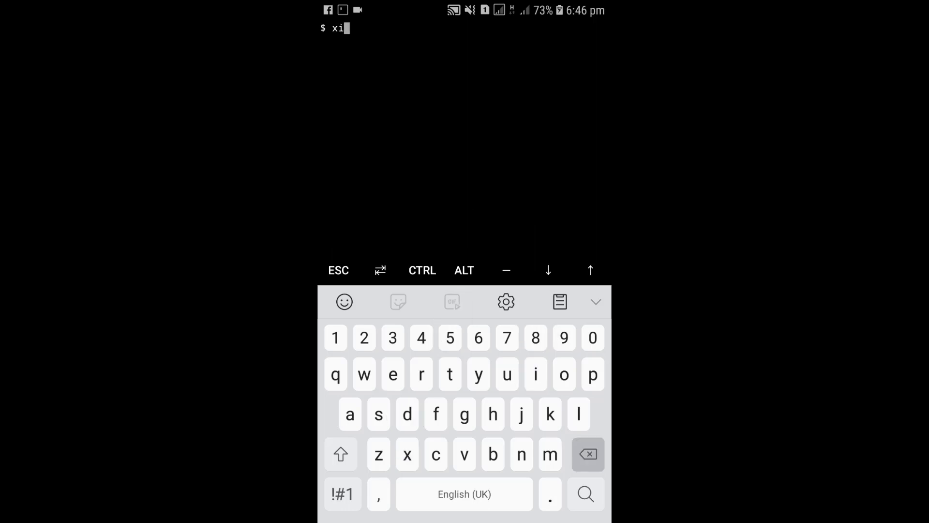
{"action": "key", "text": "BackSpace"}
{"action": "key", "text": "BackSpace"}
{"action": "type", "text": "exit"}
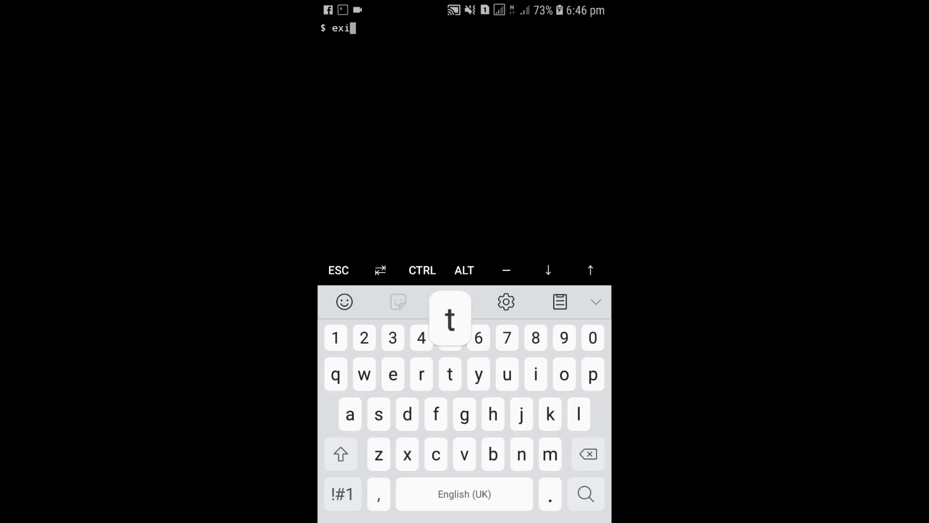
Step: Exit the Termux session and return to the home screen
{"action": "key", "text": "Return"}
{"action": "key", "text": "Return"}
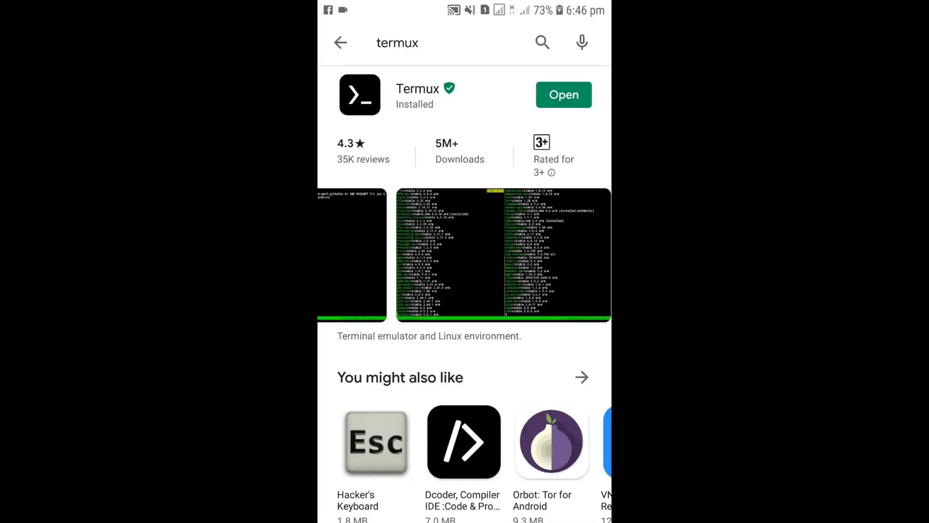
{"action": "key", "text": "Escape"}
{"action": "key", "text": "Escape"}
{"action": "key", "text": "Escape"}
Step: Dismiss the Facebook notification and relaunch Termux from the app drawer
{"action": "left_click_drag", "start_coordinate": [465, 8], "coordinate": [464, 291]}
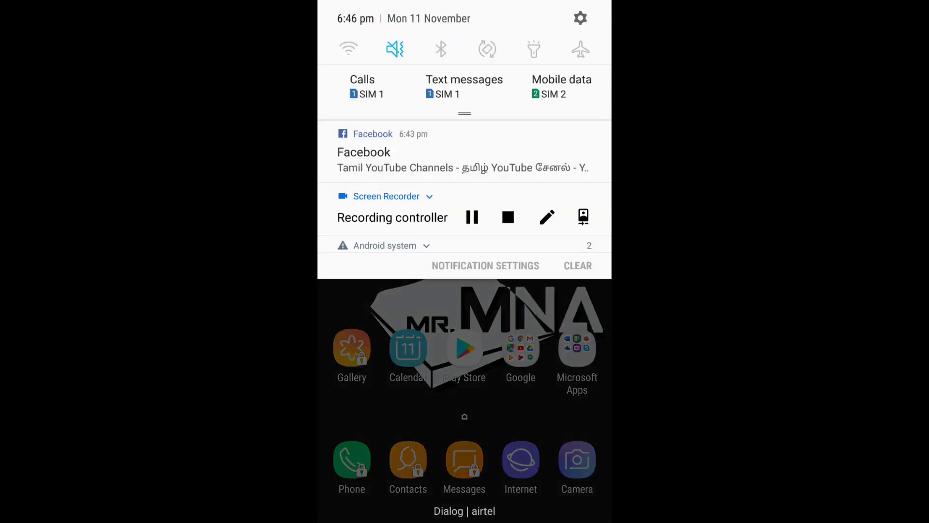
{"action": "left_click", "coordinate": [577, 266]}
{"action": "key", "text": "Escape"}
{"action": "left_click_drag", "start_coordinate": [465, 406], "coordinate": [465, 146]}
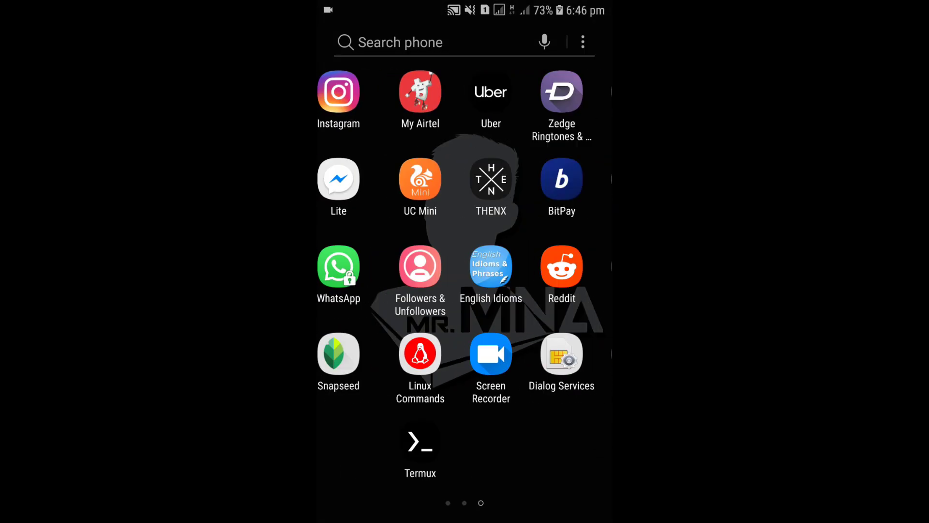
{"action": "left_click", "coordinate": [420, 443]}
Step: Return to Termux via Recents, run exit, and pull down the notification shade
{"action": "key", "text": "Escape"}
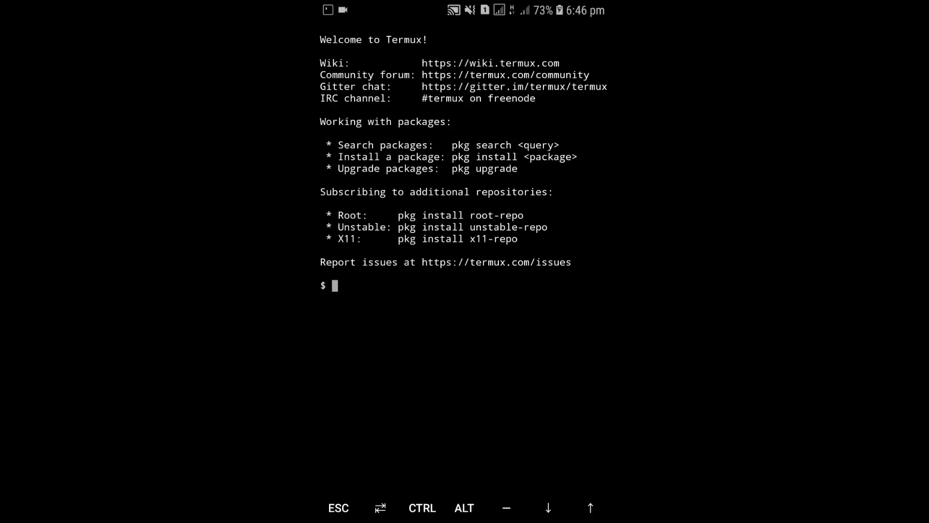
{"action": "left_click", "coordinate": [465, 363]}
{"action": "key", "text": "Escape"}
{"action": "key", "text": "alt+Tab"}
{"action": "left_click", "coordinate": [465, 407]}
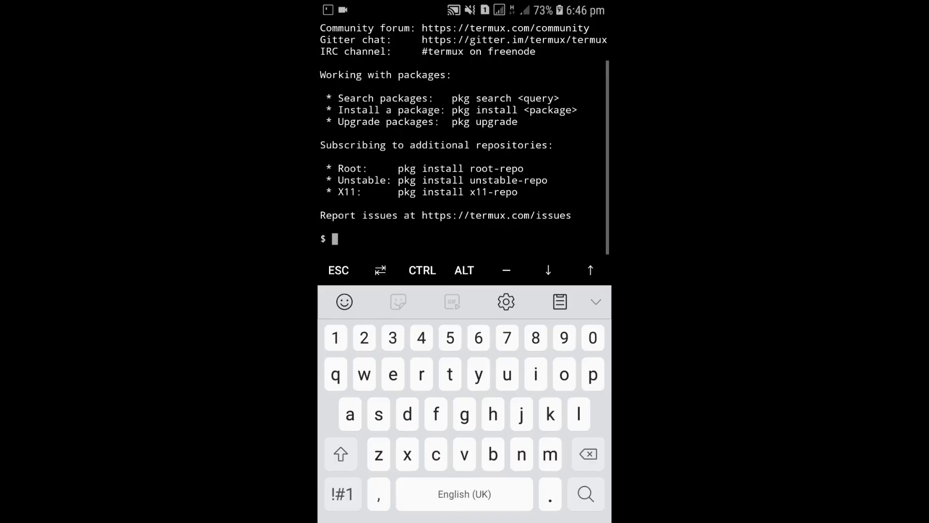
{"action": "type", "text": "exit"}
{"action": "key", "text": "Return"}
{"action": "key", "text": "Return"}
{"action": "left_click_drag", "start_coordinate": [464, 8], "coordinate": [465, 218]}
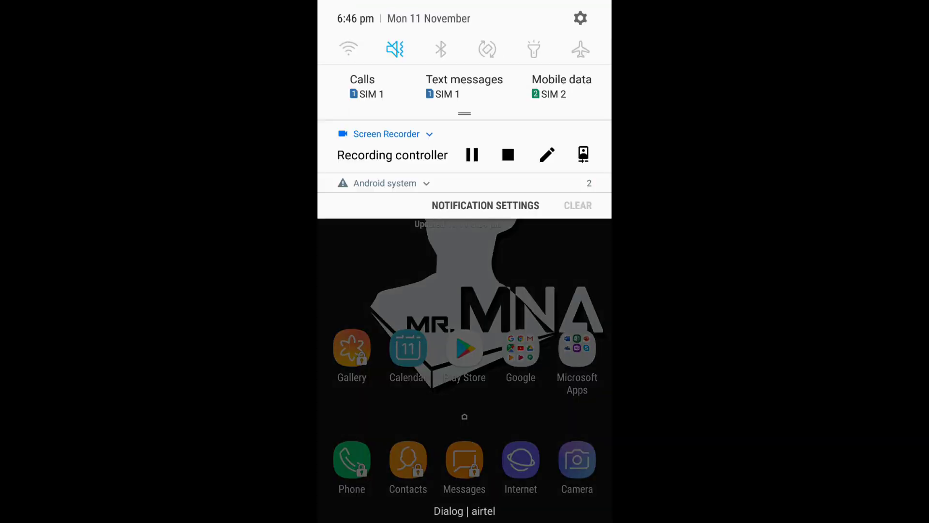